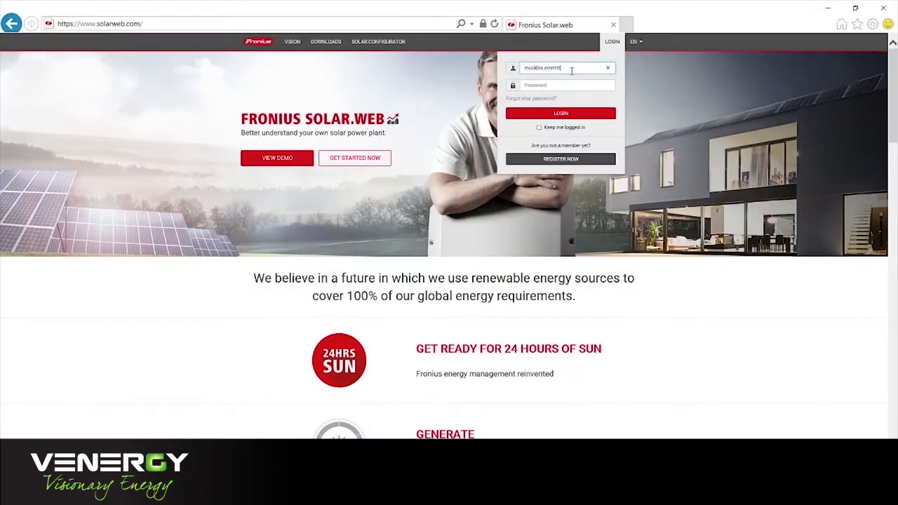
- Log in with the account e-mail and password to reach the Portage plant's overview dashboard
type("nius.")
type("com")
left_click(558, 85)
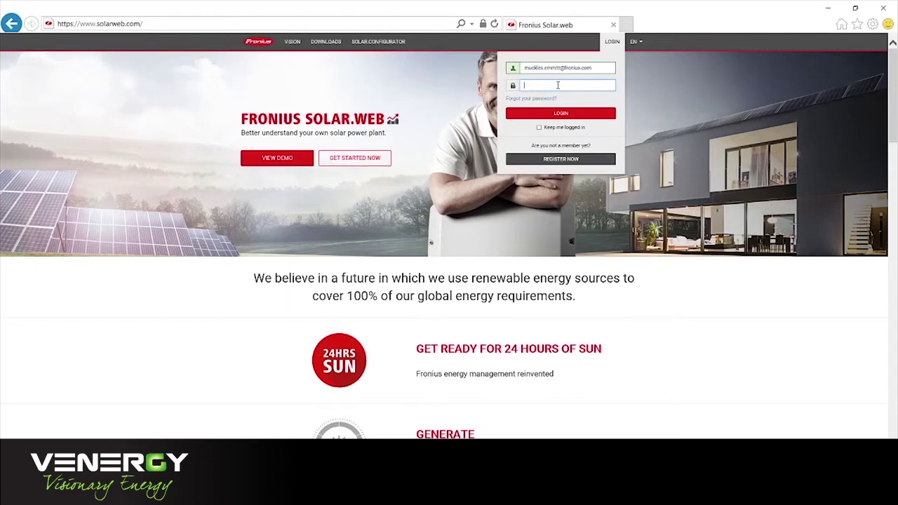
type("****")
key("Return")
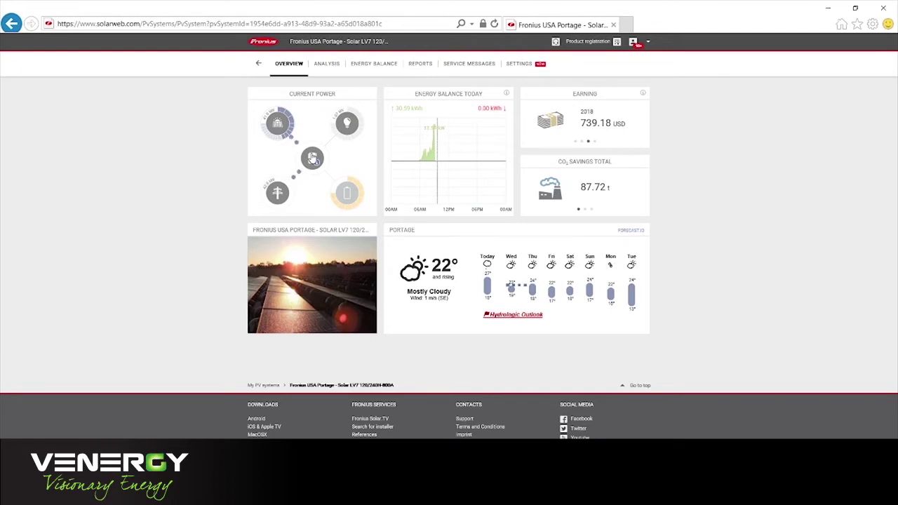
- Zoom into the inverter in Current Power, revealing a connection problem with data sources
left_click(313, 158)
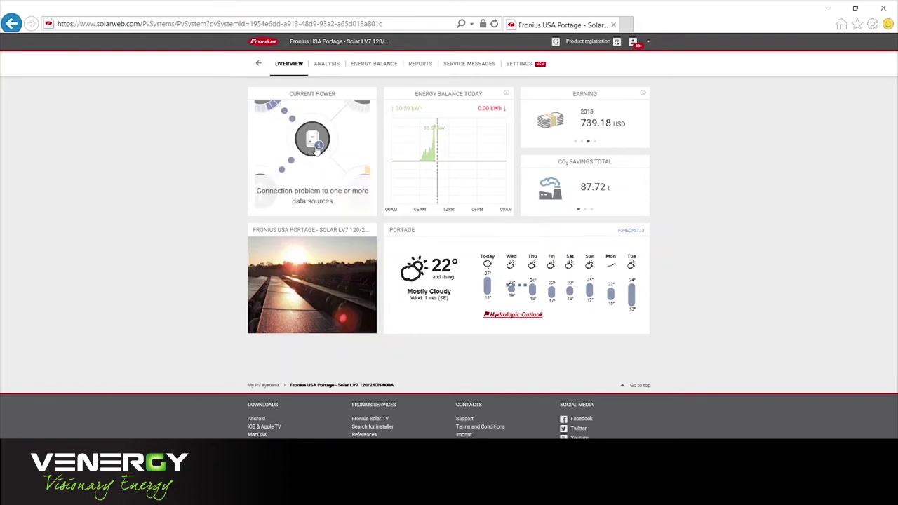
- Inspect solar production, grid and household consumption details (1.11 kW, all from grid)
left_click(317, 150)
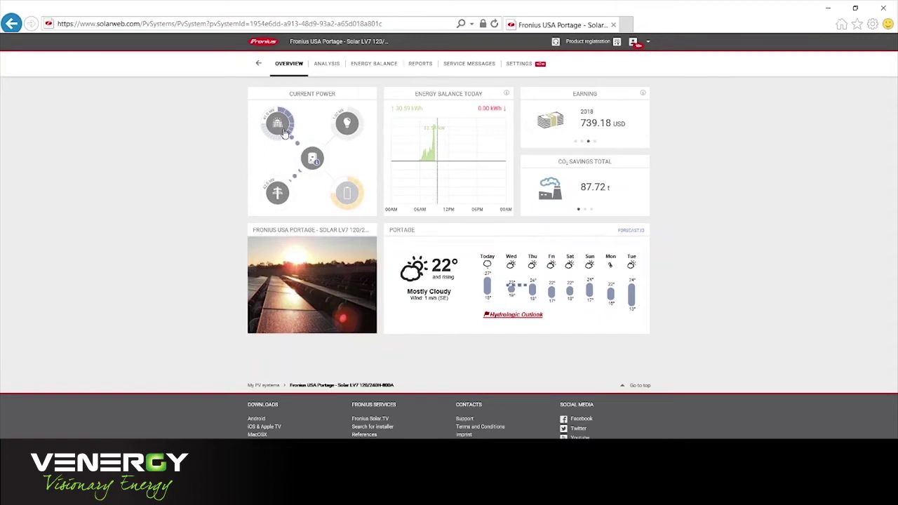
left_click(284, 132)
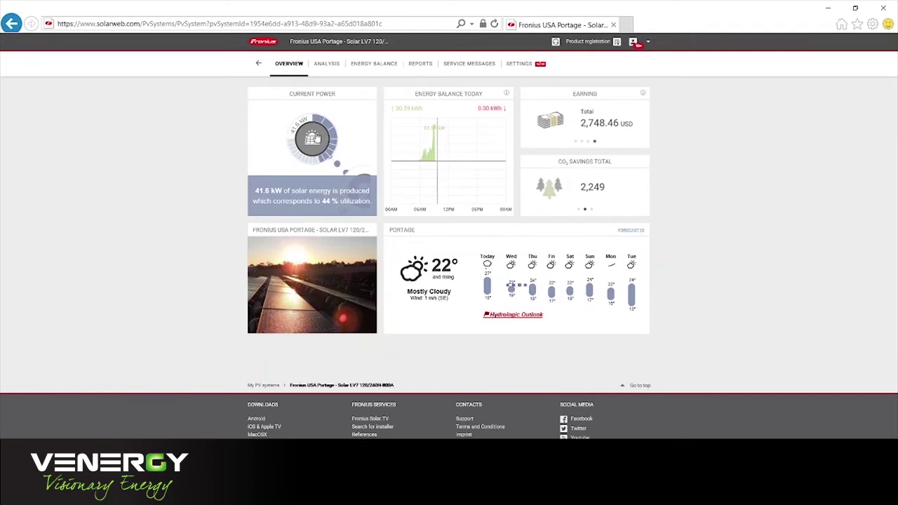
left_click(316, 138)
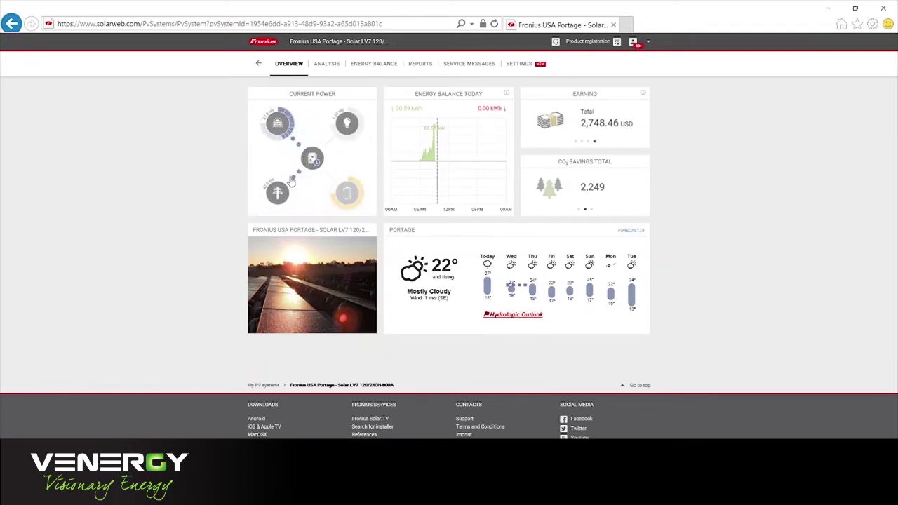
left_click(276, 197)
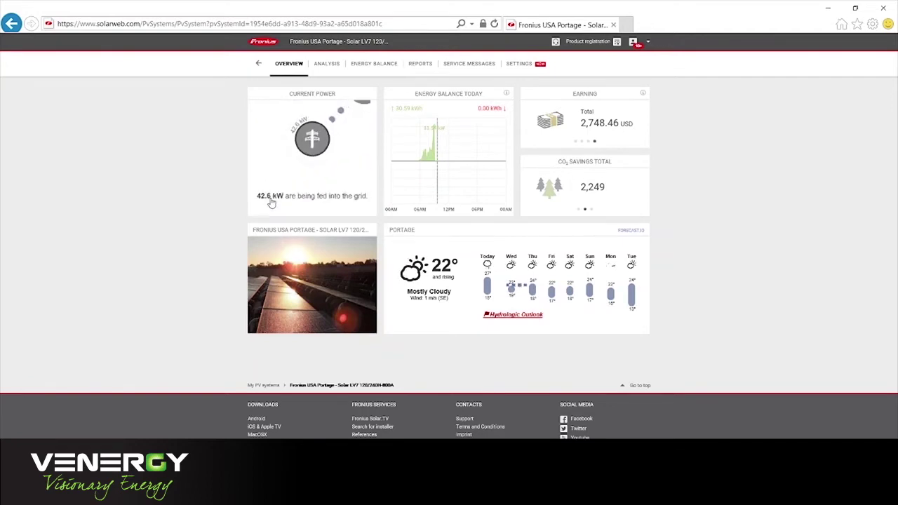
left_click(306, 159)
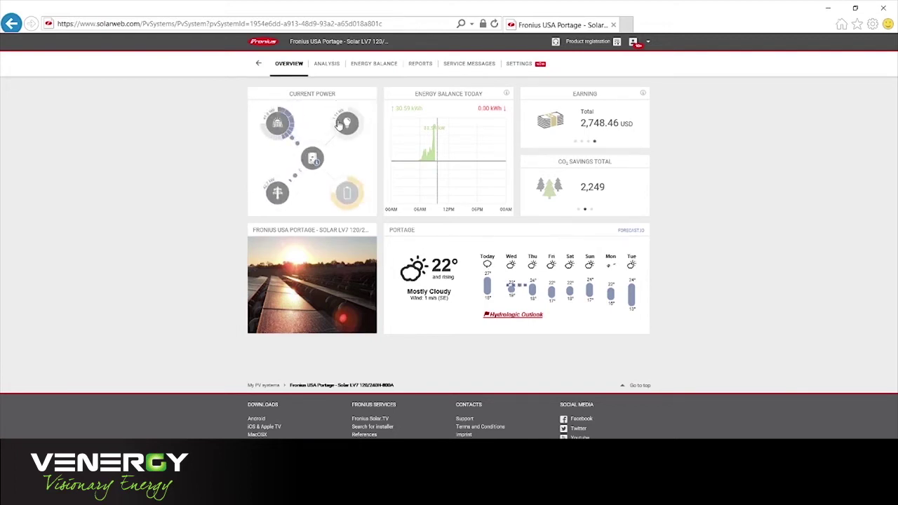
left_click(337, 124)
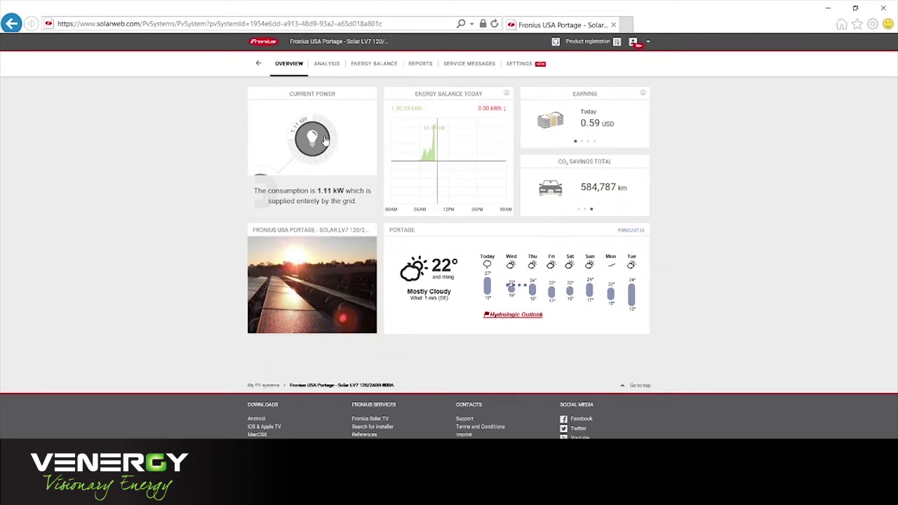
- Check the battery details (Not available), restore the full flow diagram, and reload the page
left_click(325, 139)
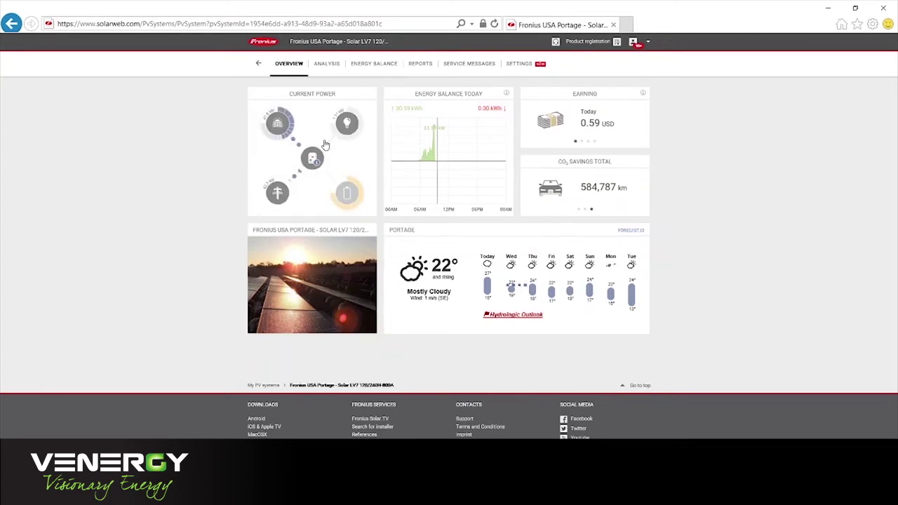
left_click(345, 195)
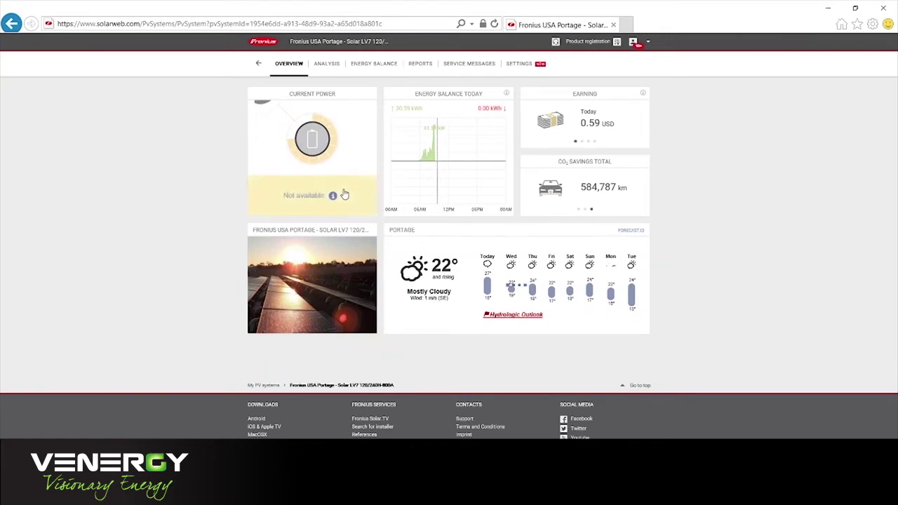
left_click(323, 143)
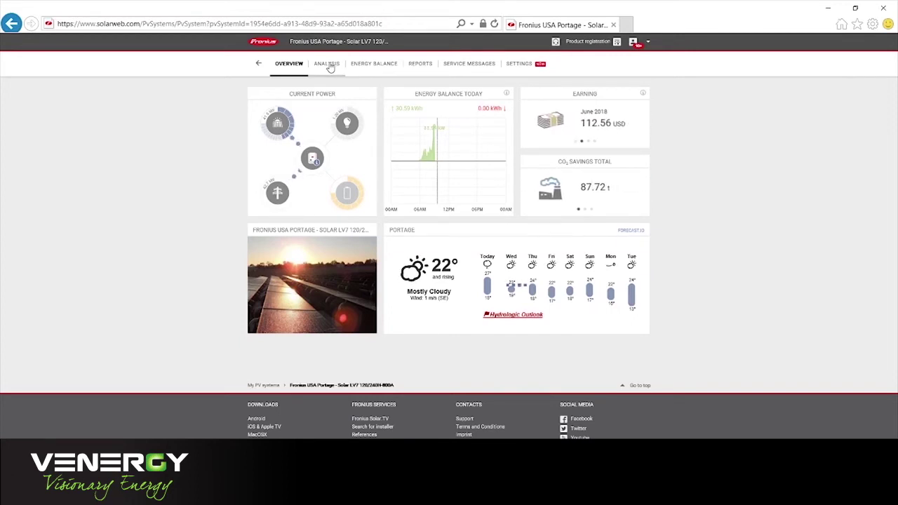
mouse_move(458, 156)
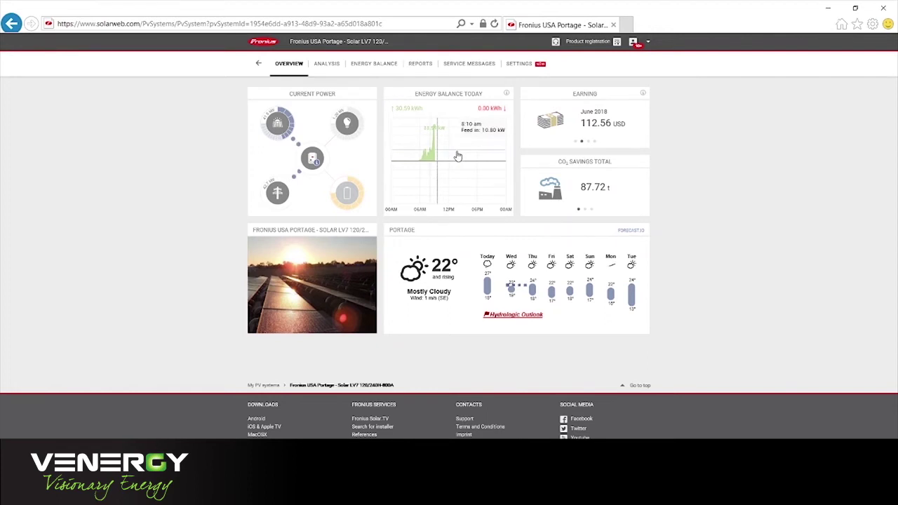
key("F5")
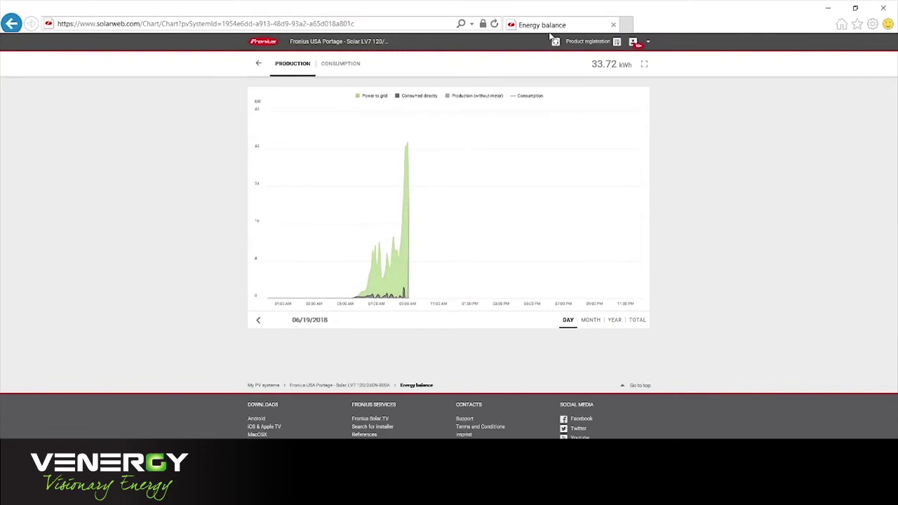
- Show the June 2018 consumption energy balance as daily bars, totalling 98.15 kWh
left_click(337, 65)
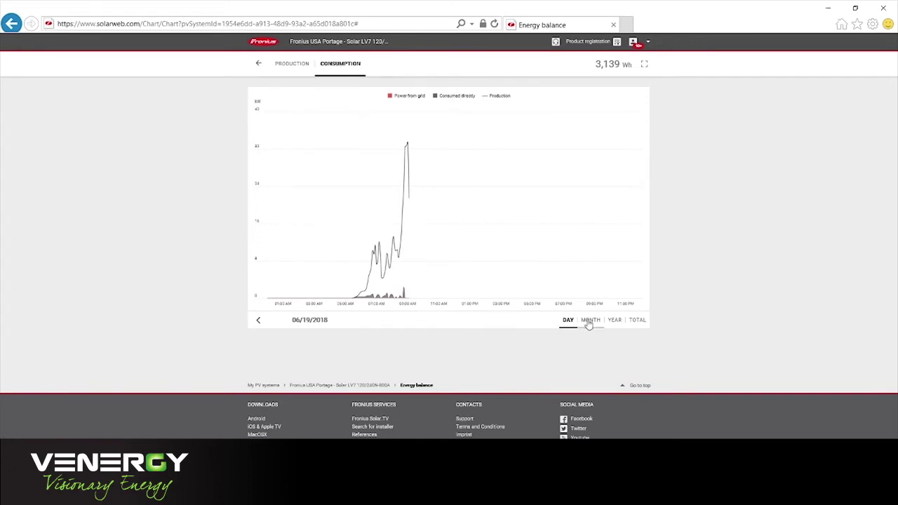
left_click(589, 320)
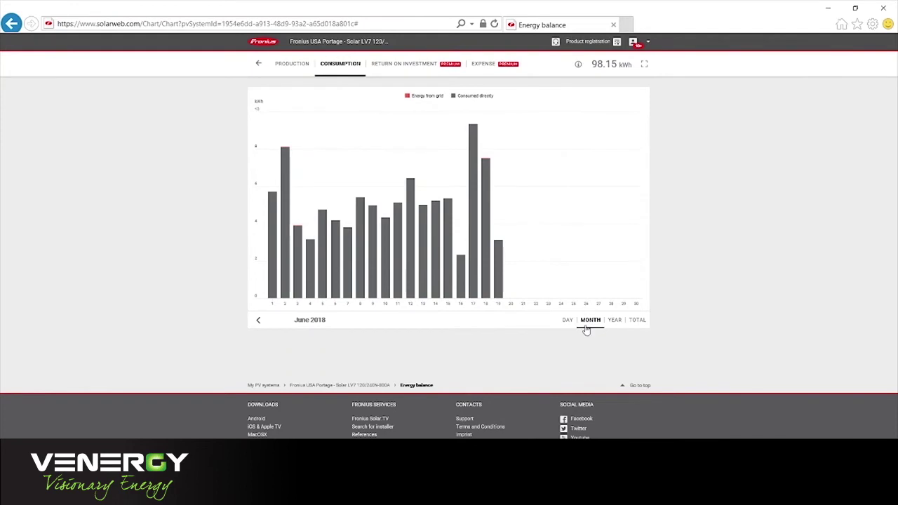
- View consumption by year and in total, then show return on investment totalling 2,748.46 USD
left_click(614, 321)
left_click(589, 320)
left_click(614, 321)
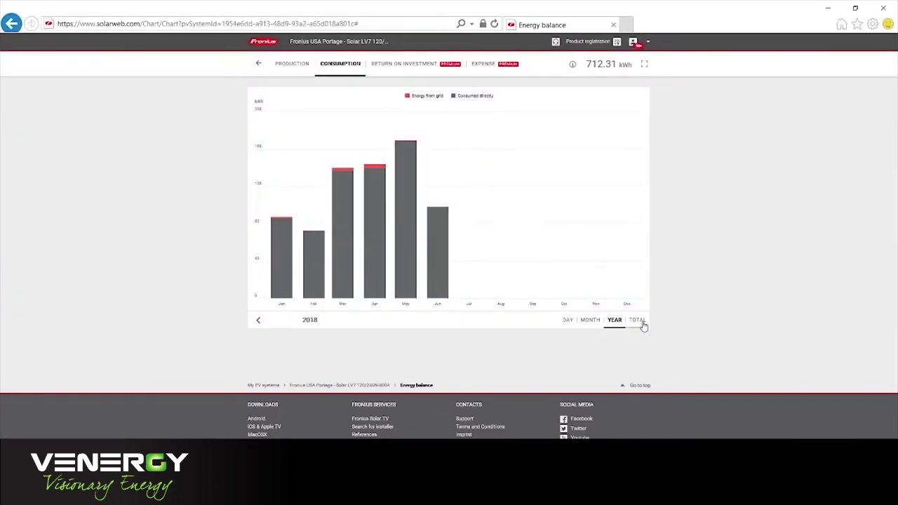
left_click(637, 320)
left_click(399, 65)
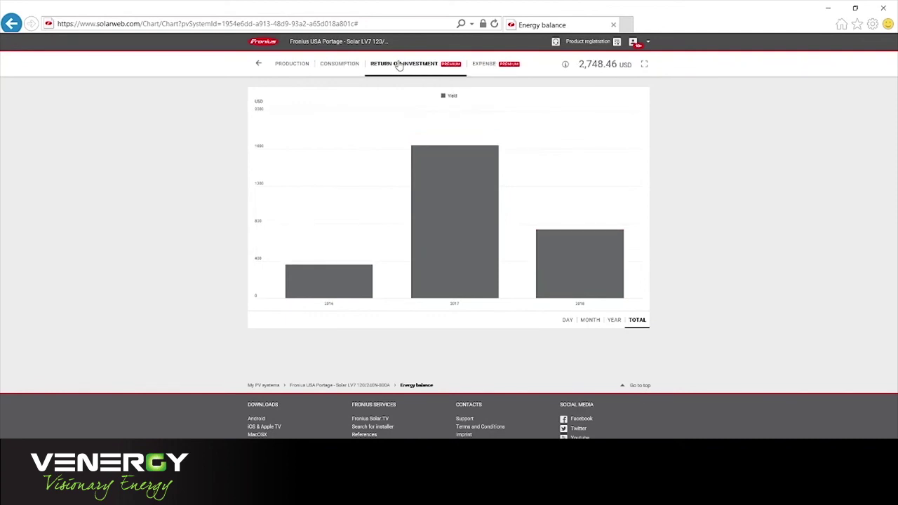
- Check the Expense view (no data, 0.00 USD), then go back to the plant overview
left_click(484, 64)
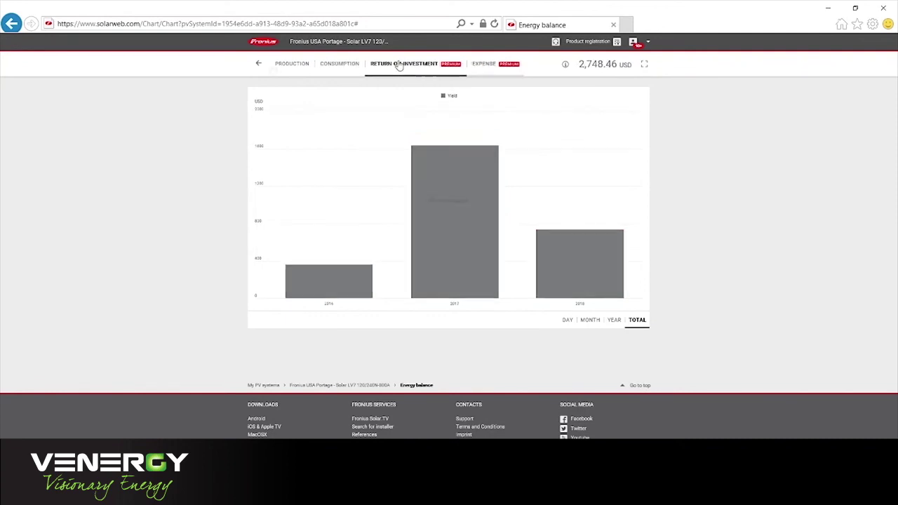
left_click(260, 64)
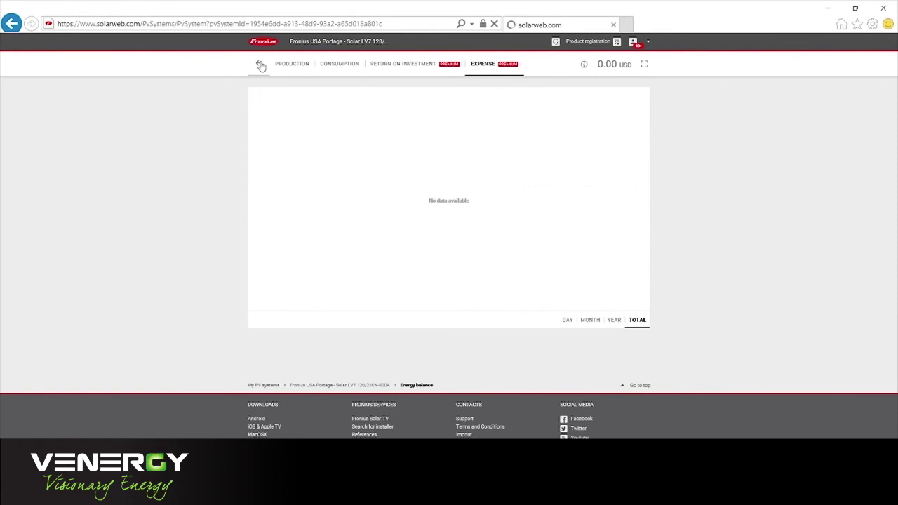